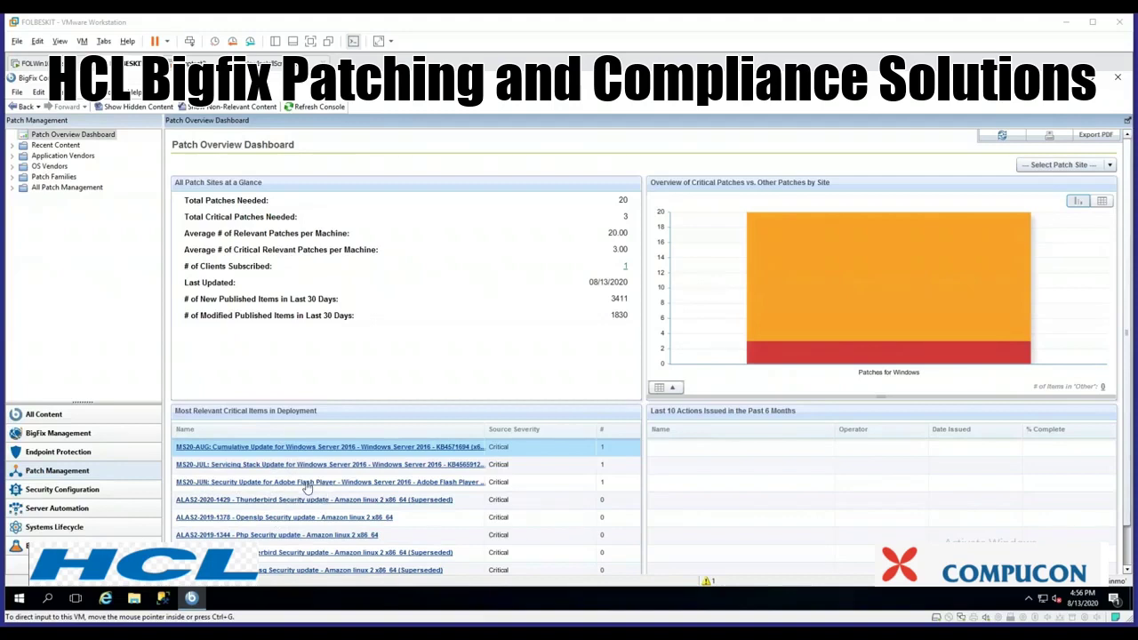
# Open the MS20-JUN Adobe Flash Player KB4561600 security fixlet from Most Relevant Critical Items.
pyautogui.click(293, 484)
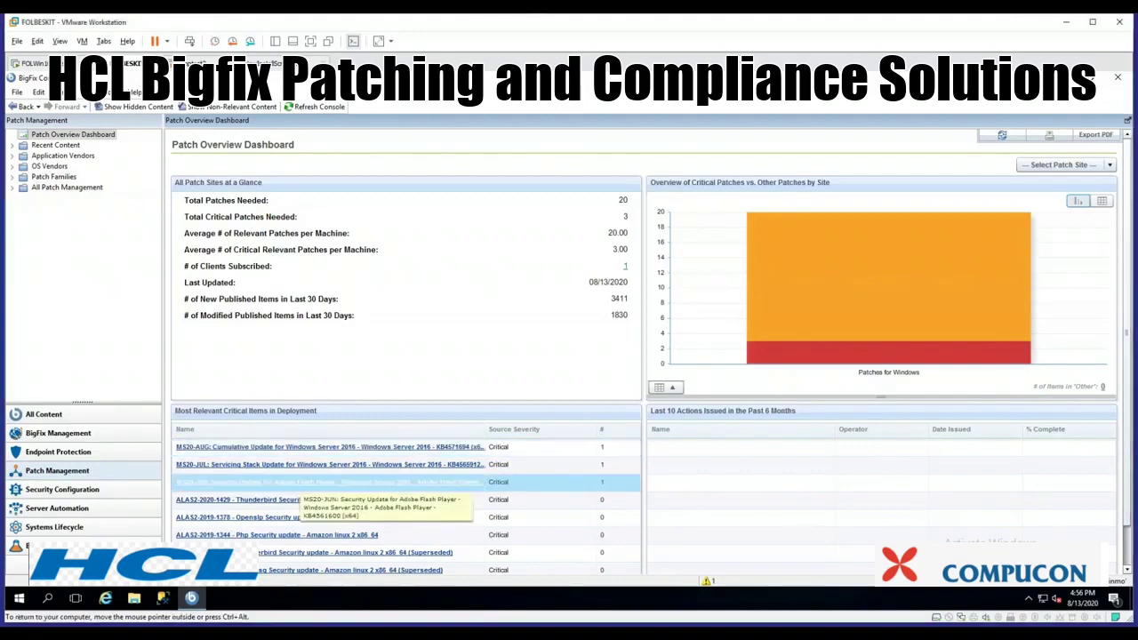
pyautogui.doubleClick(294, 481)
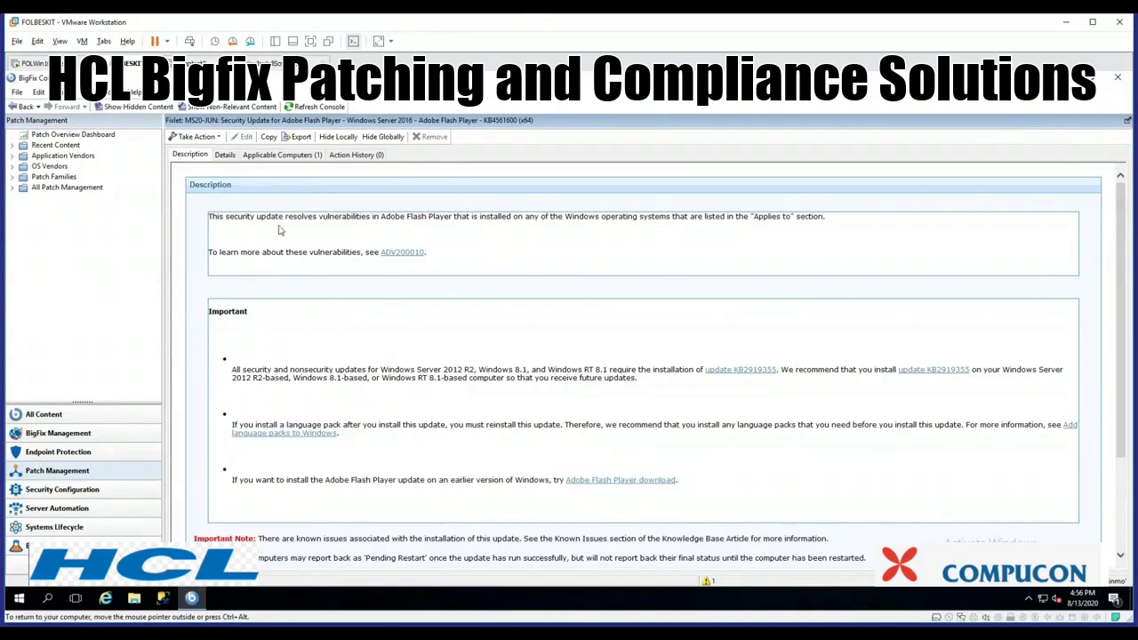
pyautogui.click(225, 156)
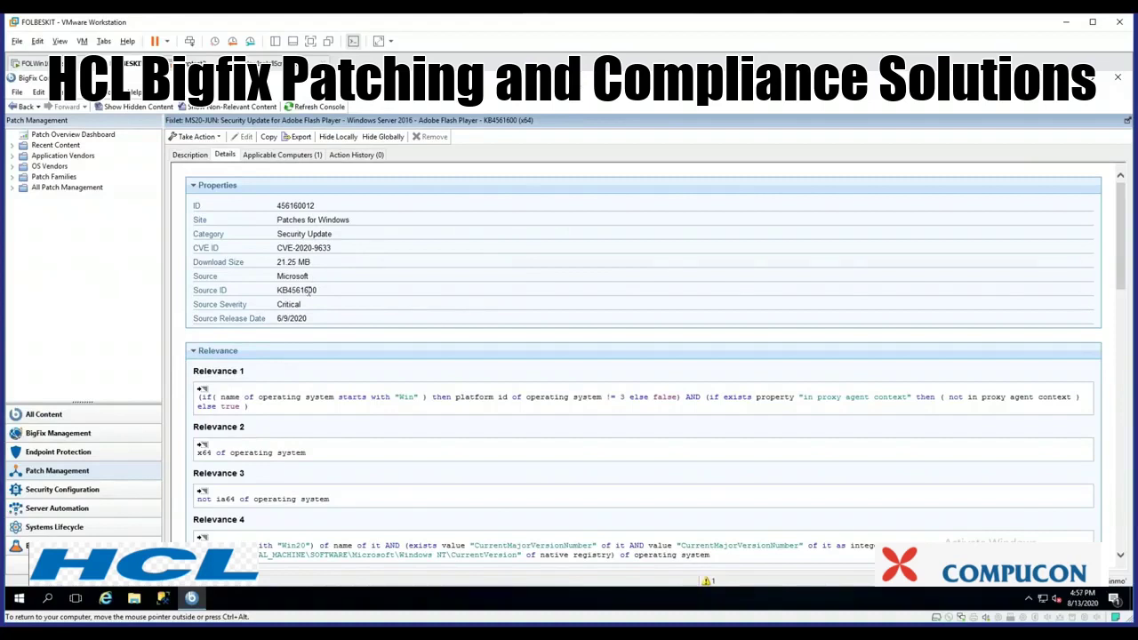
# Scroll through the fixlet's Properties and Relevance sections to review its relevance clauses.
pyautogui.scroll(-3, 308, 293)
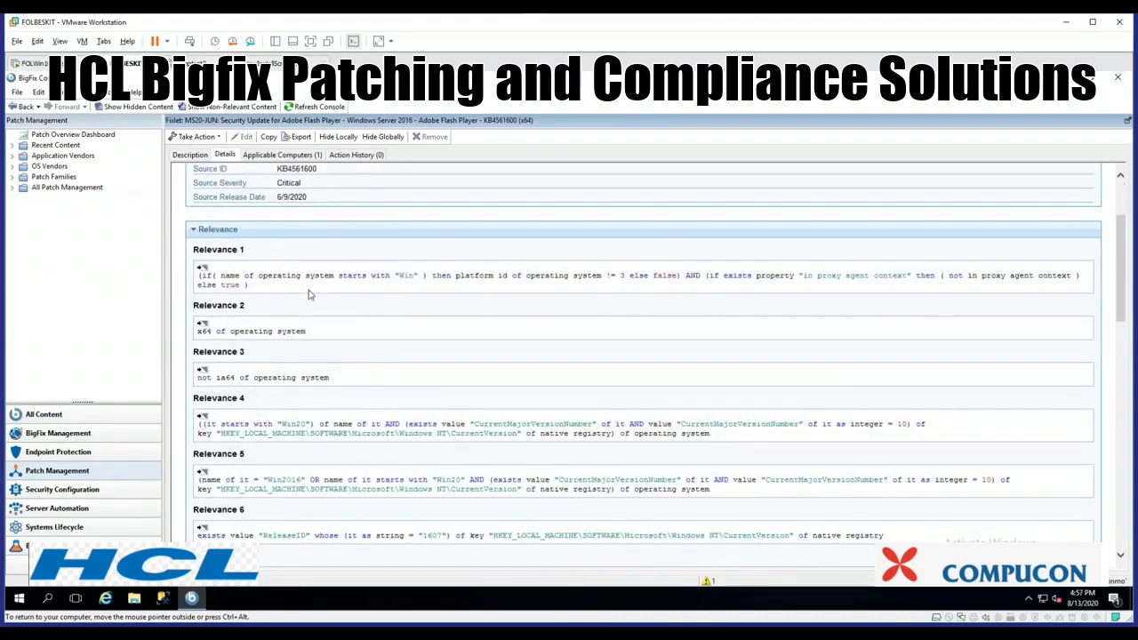
pyautogui.scroll(-2, 308, 294)
pyautogui.scroll(2, 373, 283)
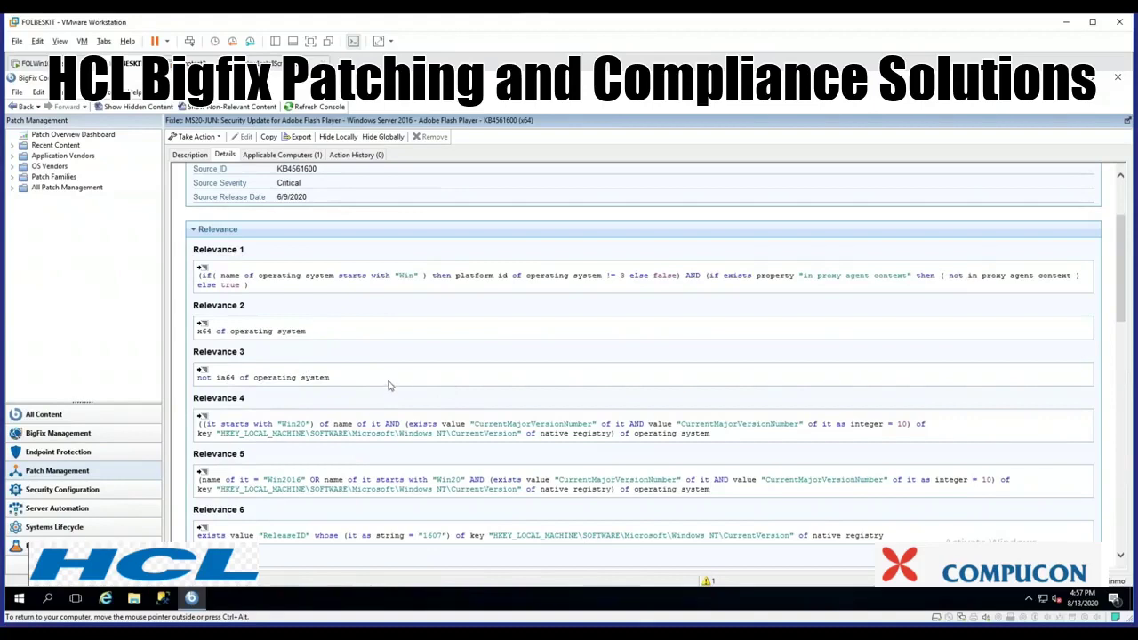
pyautogui.scroll(-2, 391, 388)
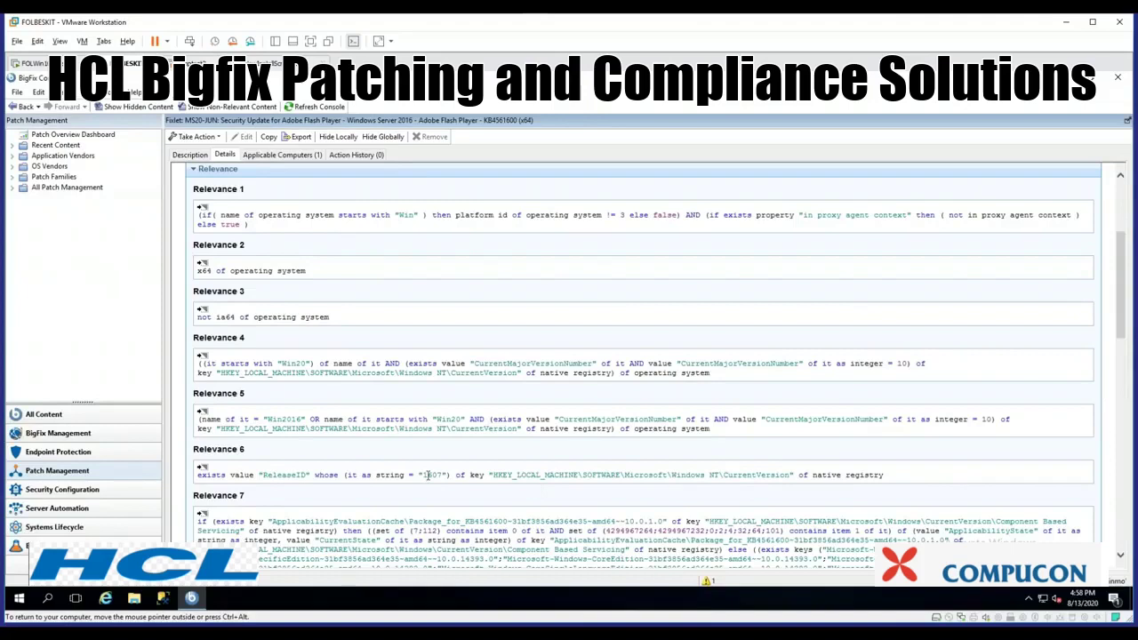
# Scroll down to Relevance 7's KB4561600 applicability check and the Action1 script.
pyautogui.scroll(-3, 429, 475)
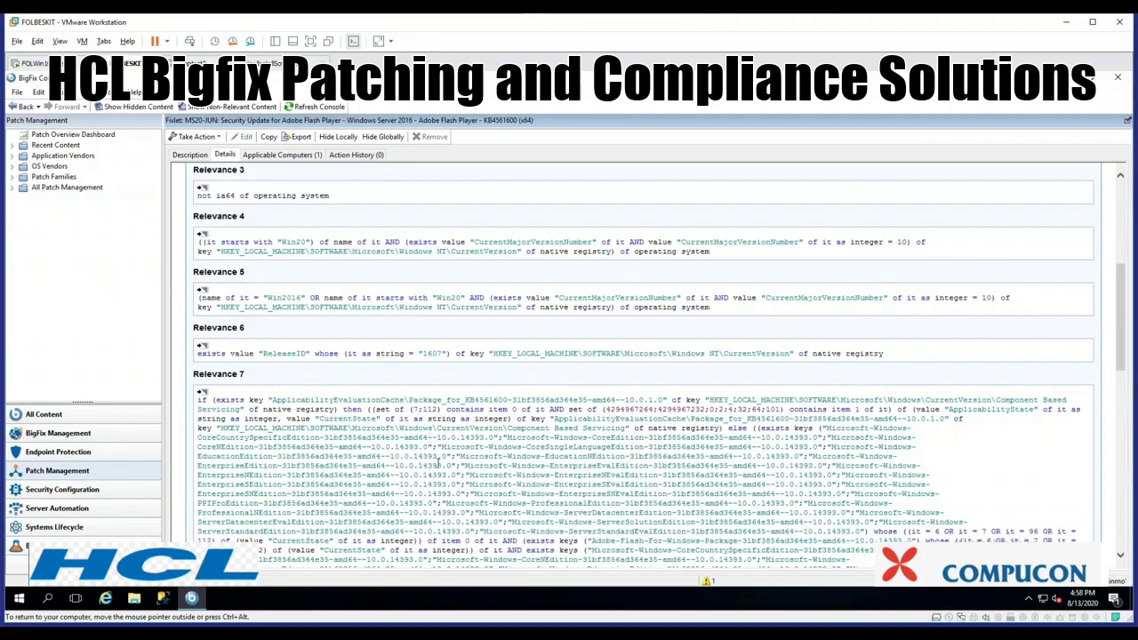
pyautogui.scroll(-1, 438, 463)
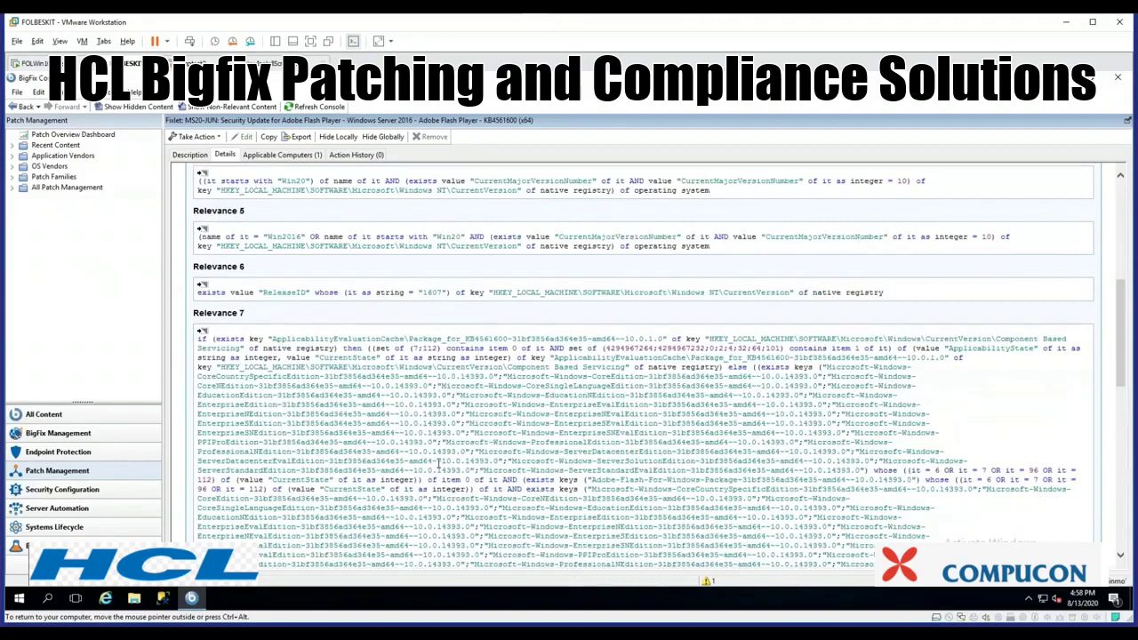
pyautogui.scroll(-4, 438, 464)
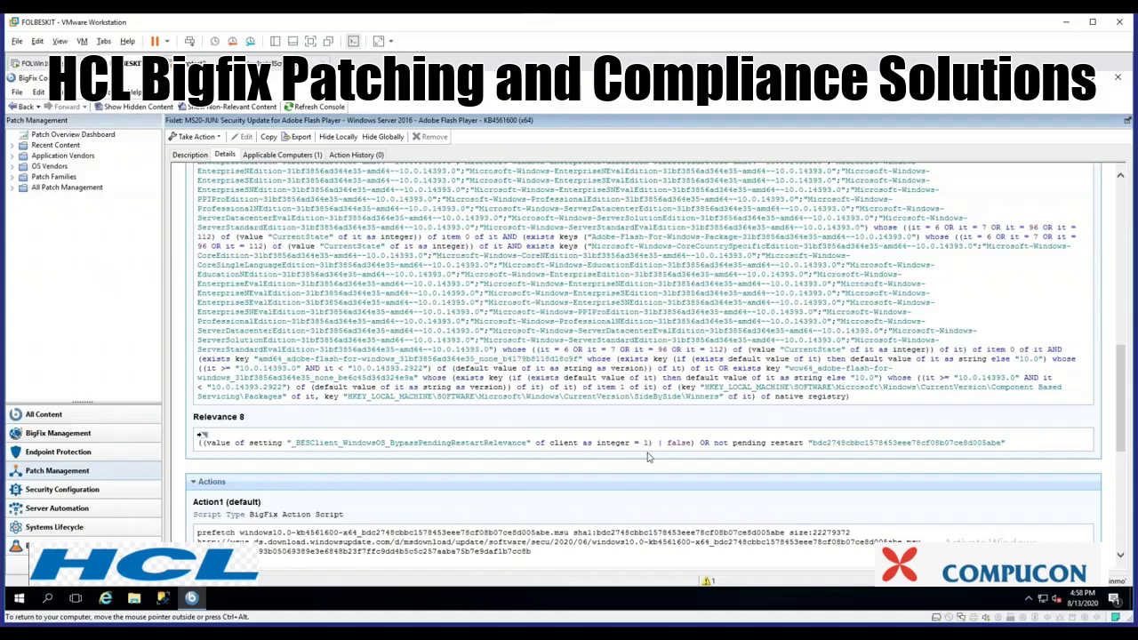
pyautogui.scroll(-3, 647, 457)
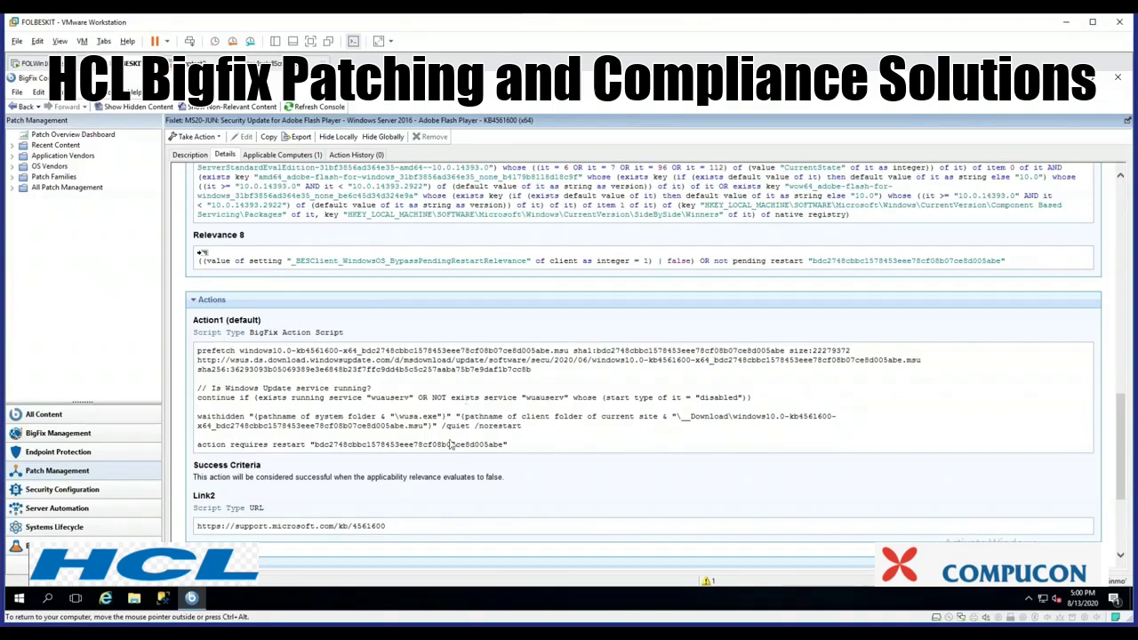
pyautogui.scroll(15, 412, 337)
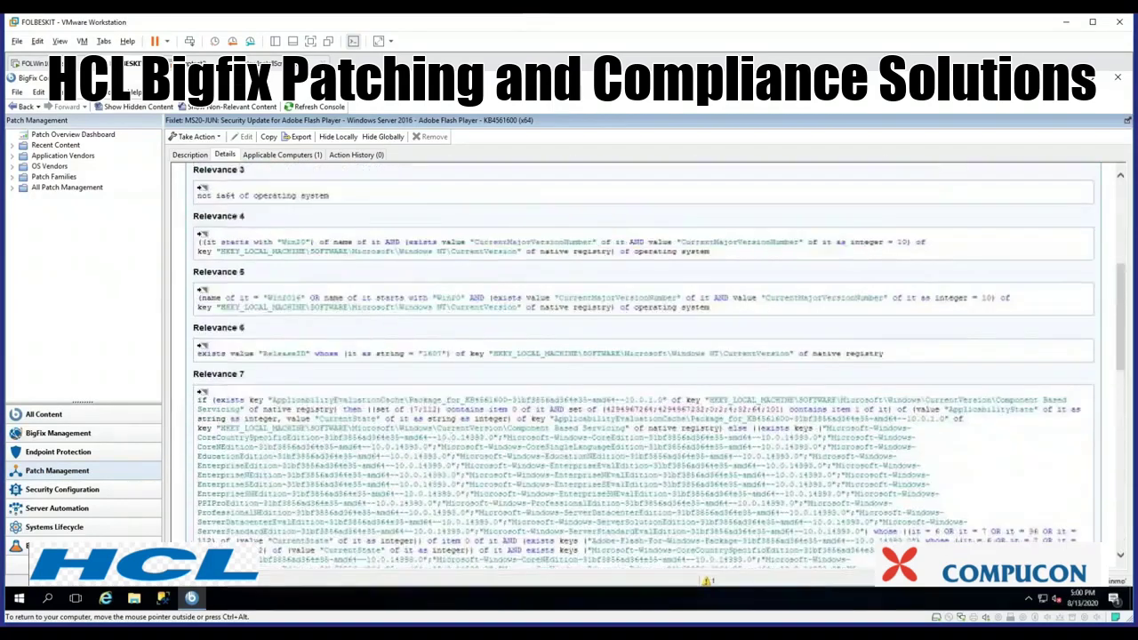
pyautogui.scroll(-4, 416, 390)
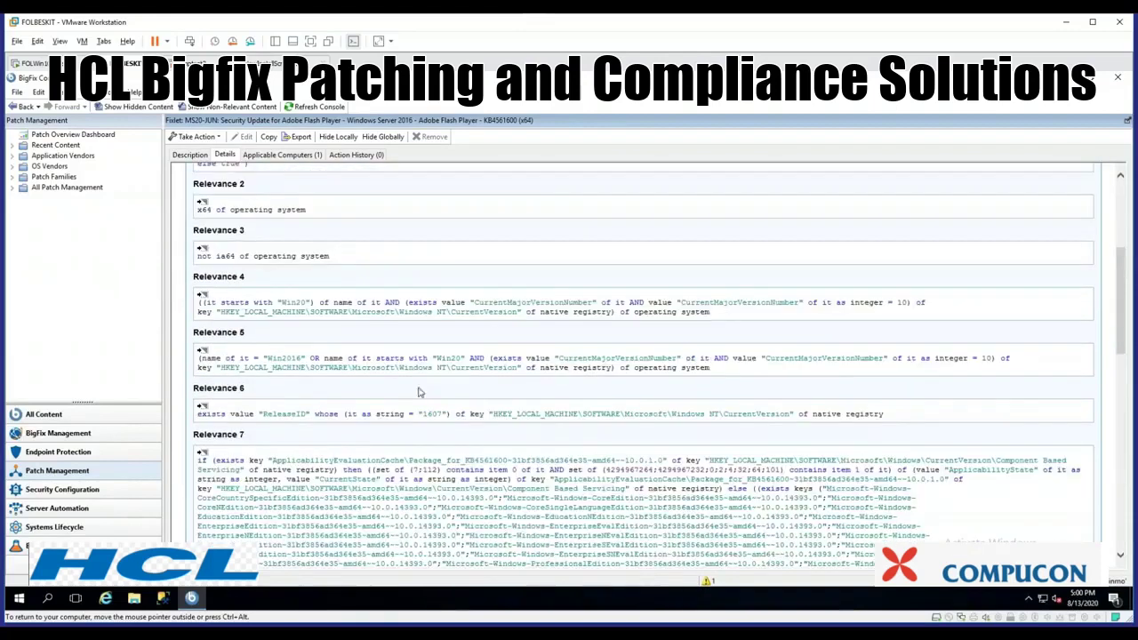
pyautogui.scroll(-3, 412, 481)
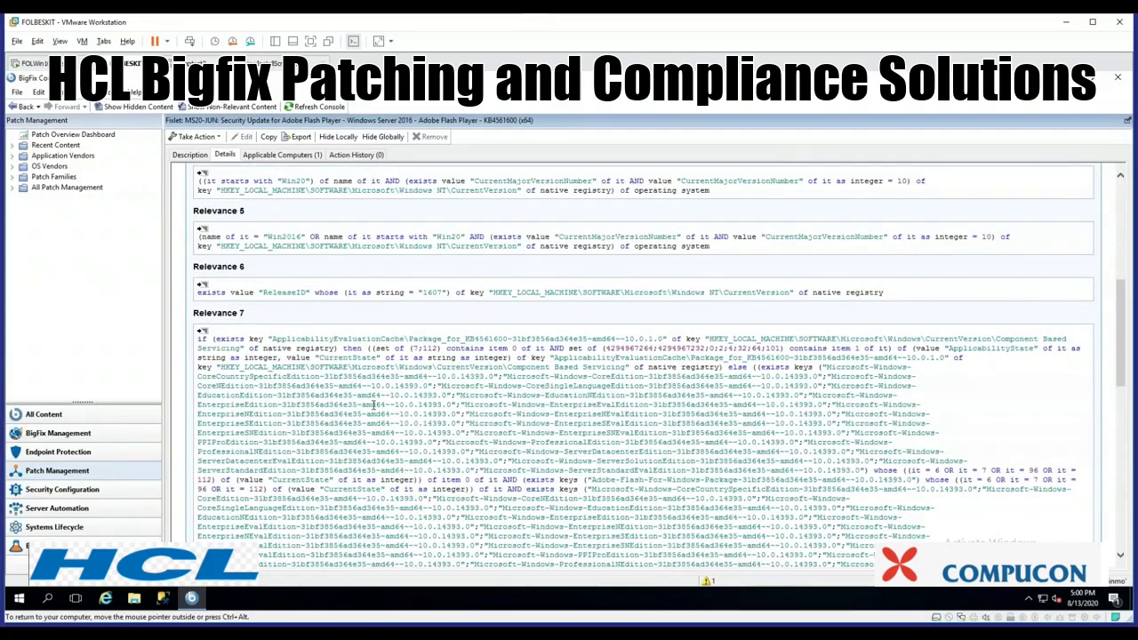
pyautogui.scroll(-6, 377, 410)
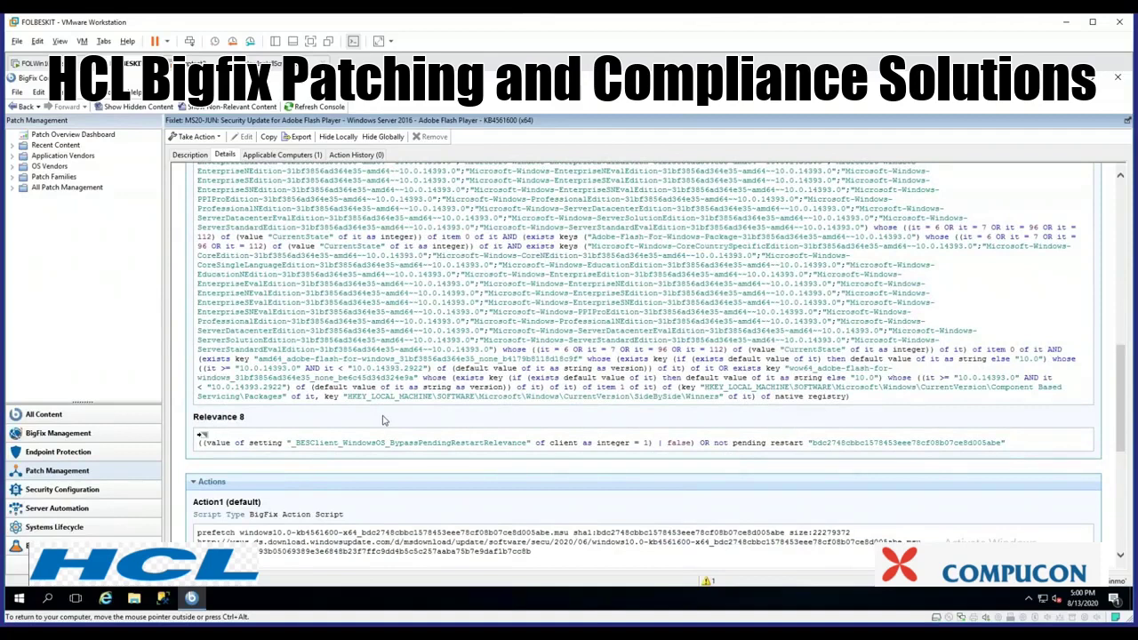
# List the fixlet's applicable computer FOLBESKIT and show the Take Action deployment choices.
pyautogui.click(281, 155)
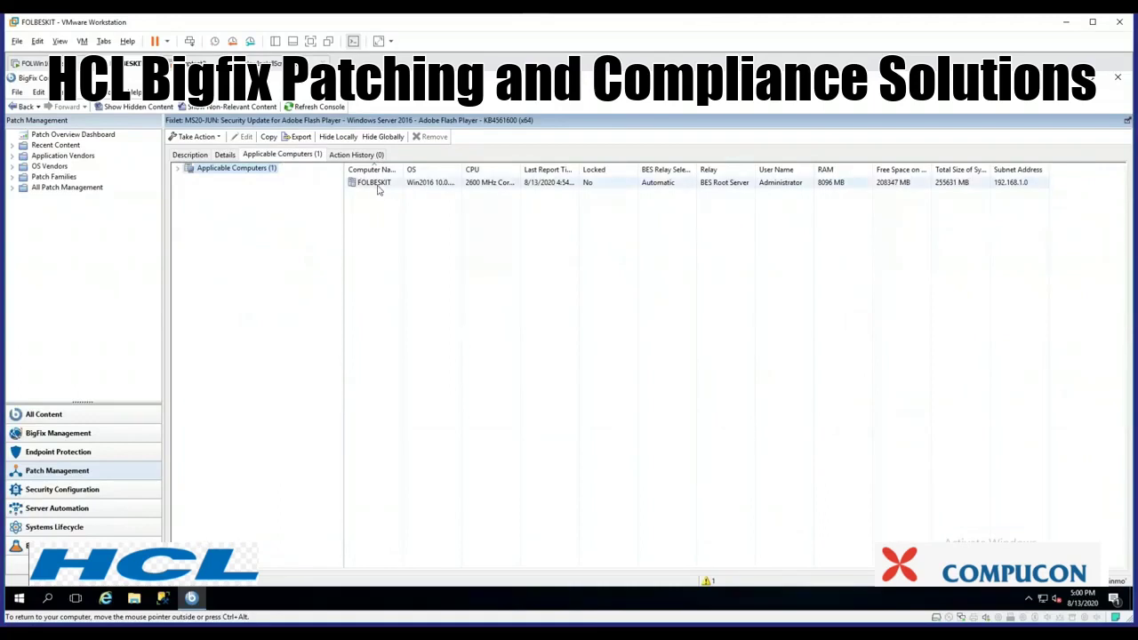
pyautogui.click(214, 136)
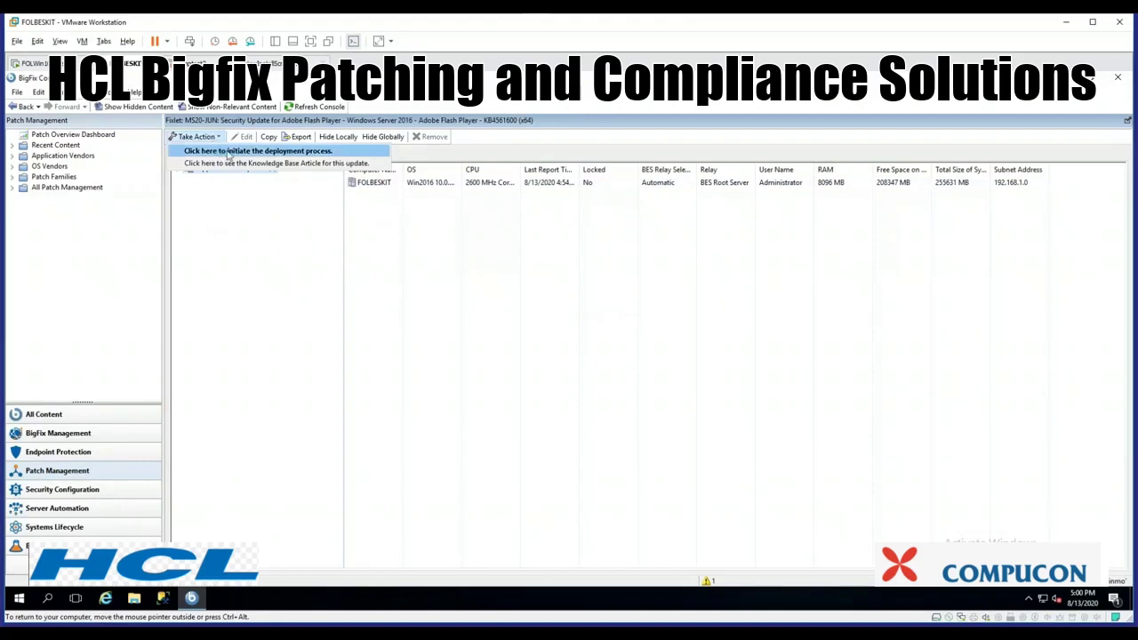
# Start a Take Action for the Flash Player fixlet targeting the FOLBESKIT computer.
pyautogui.click(228, 154)
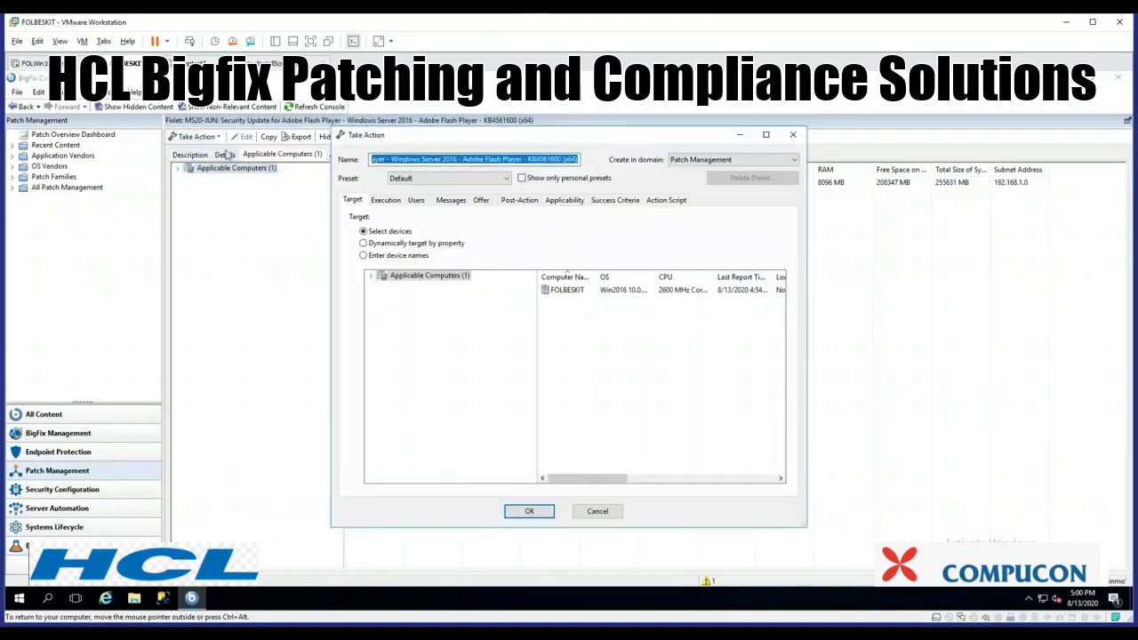
pyautogui.click(561, 294)
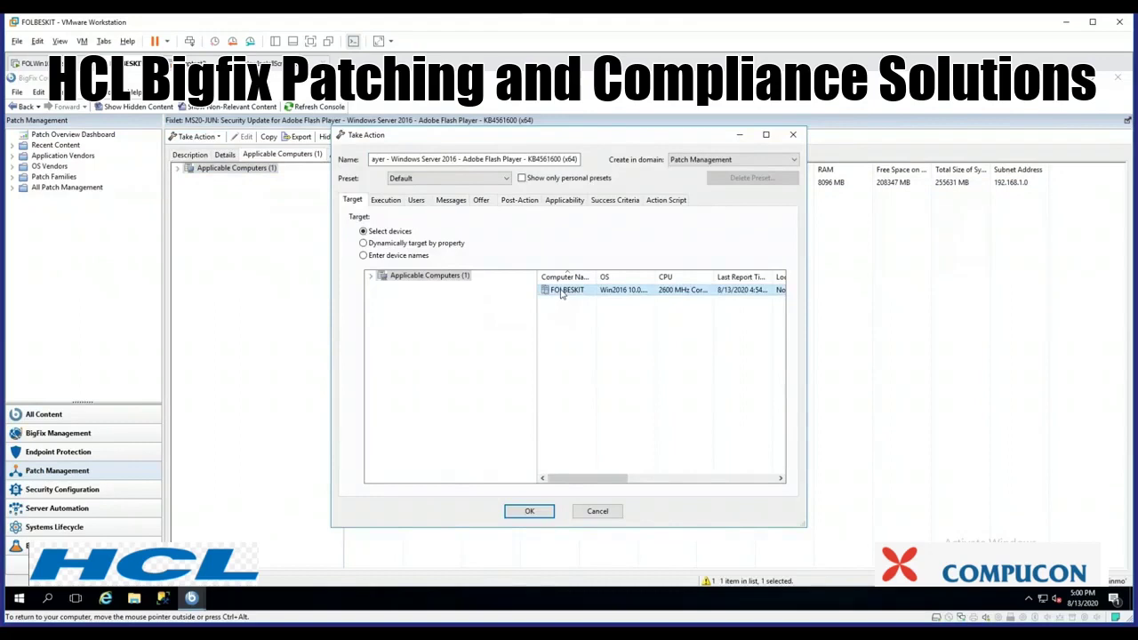
pyautogui.click(386, 201)
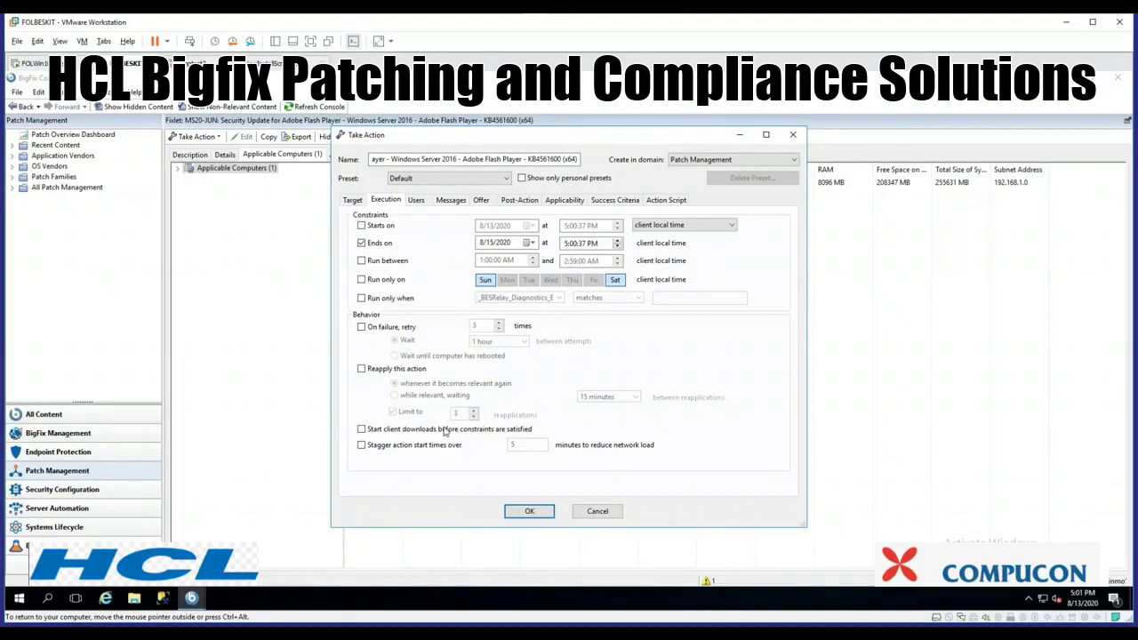
# Turn off both 'Reapply this action' and the reapplication limit in the Execution settings.
pyautogui.click(361, 369)
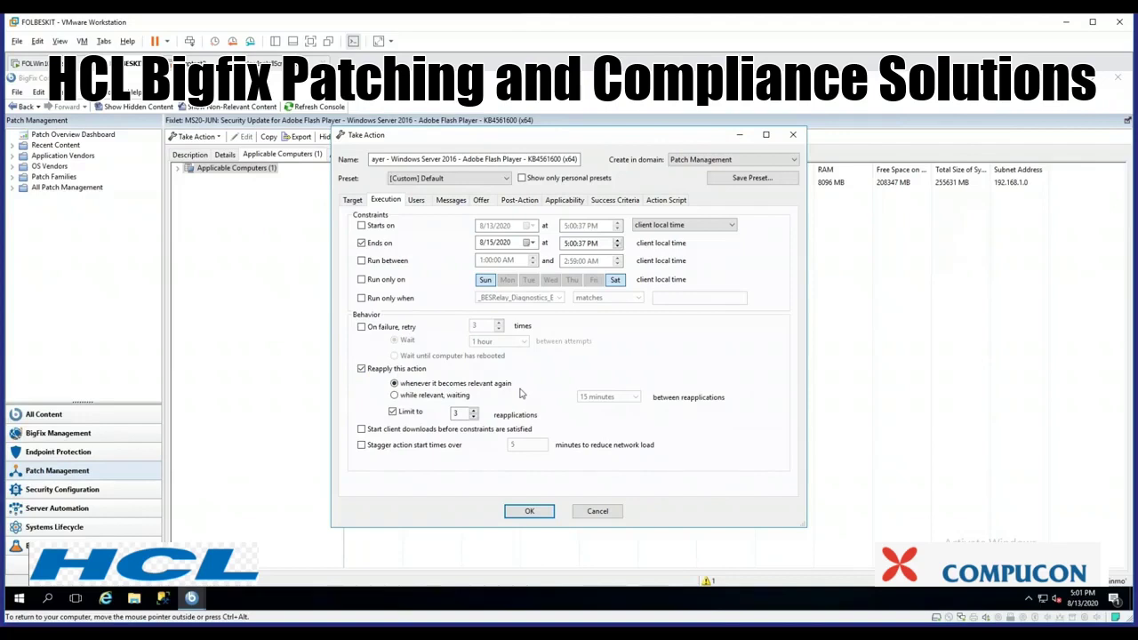
pyautogui.click(393, 413)
pyautogui.click(361, 368)
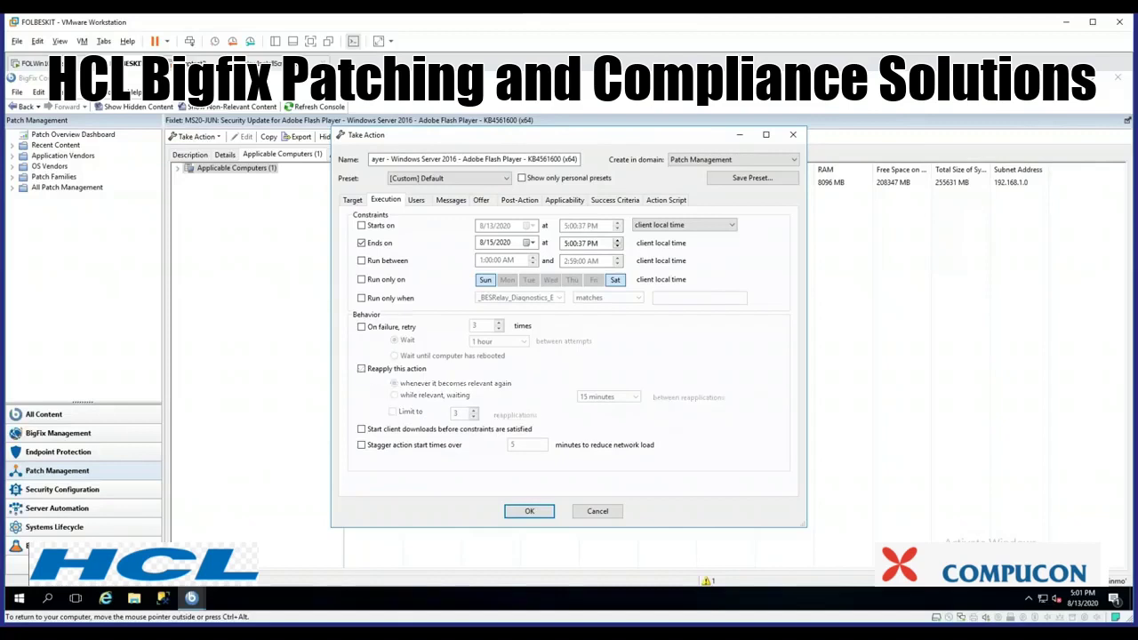
# Review user settings and try enabling the before-action message, save-work, cancel, confirmation and during-action options.
pyautogui.click(417, 201)
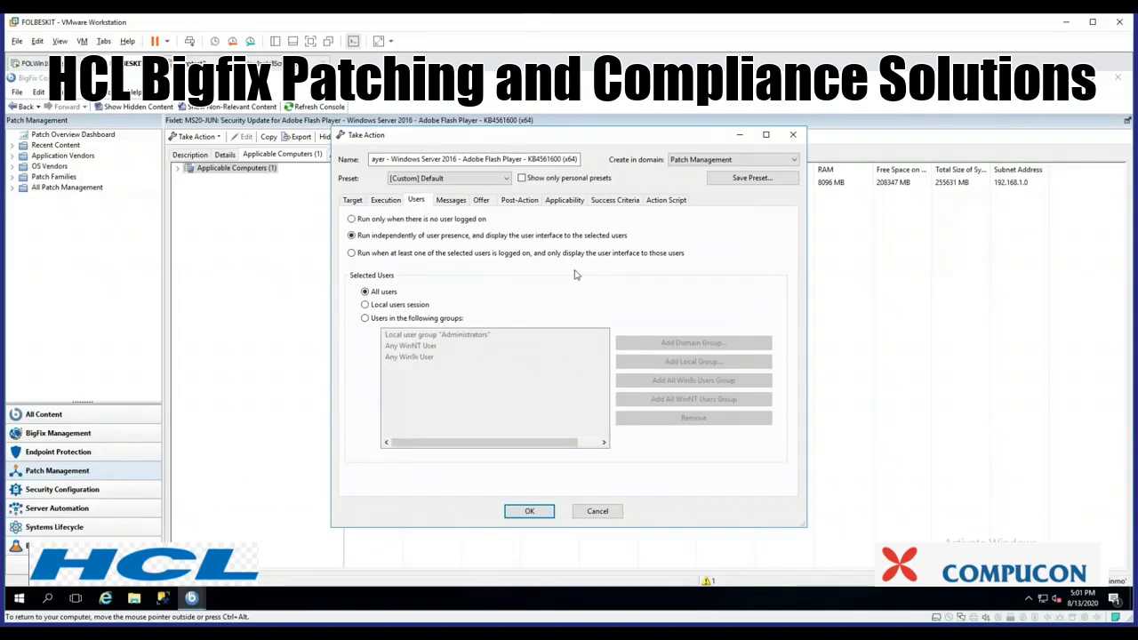
pyautogui.click(454, 201)
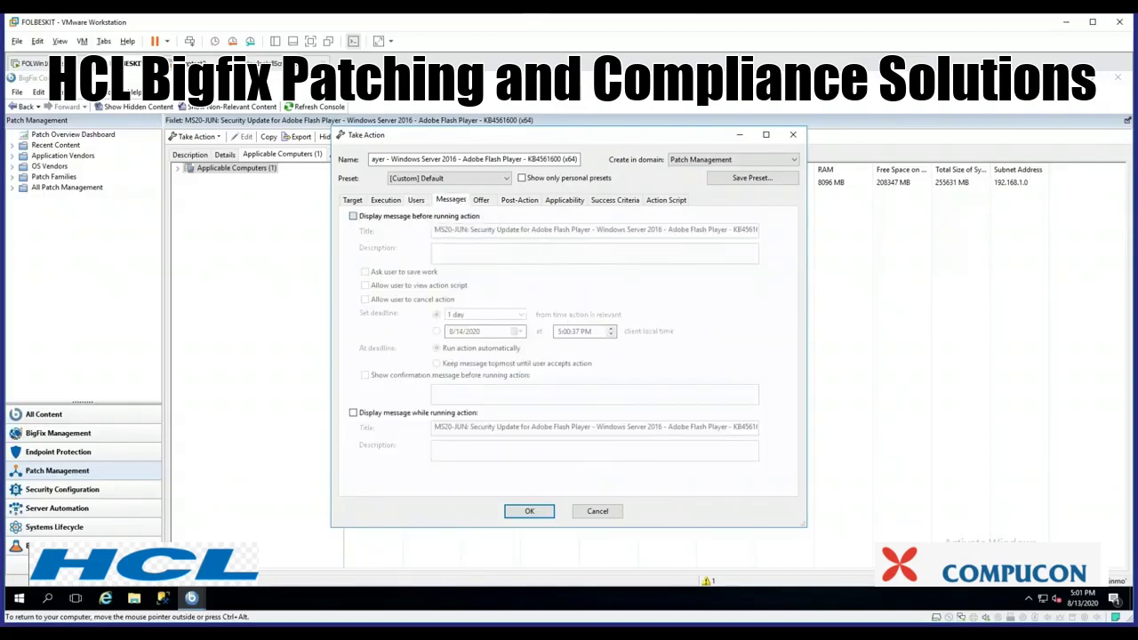
pyautogui.click(352, 216)
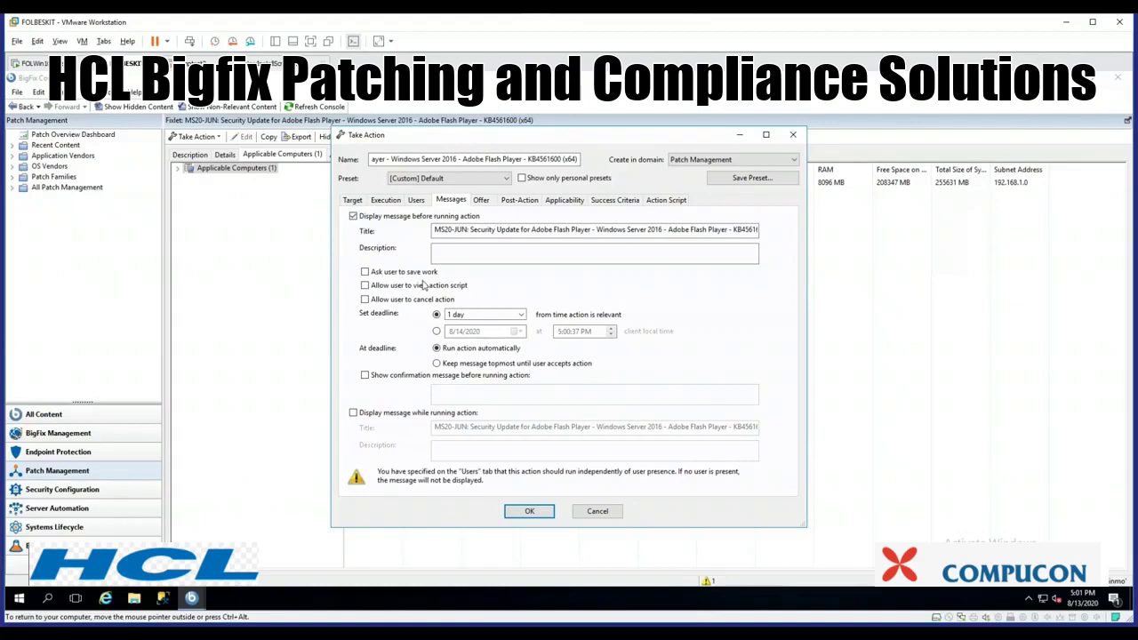
pyautogui.click(365, 271)
pyautogui.click(364, 299)
pyautogui.click(364, 375)
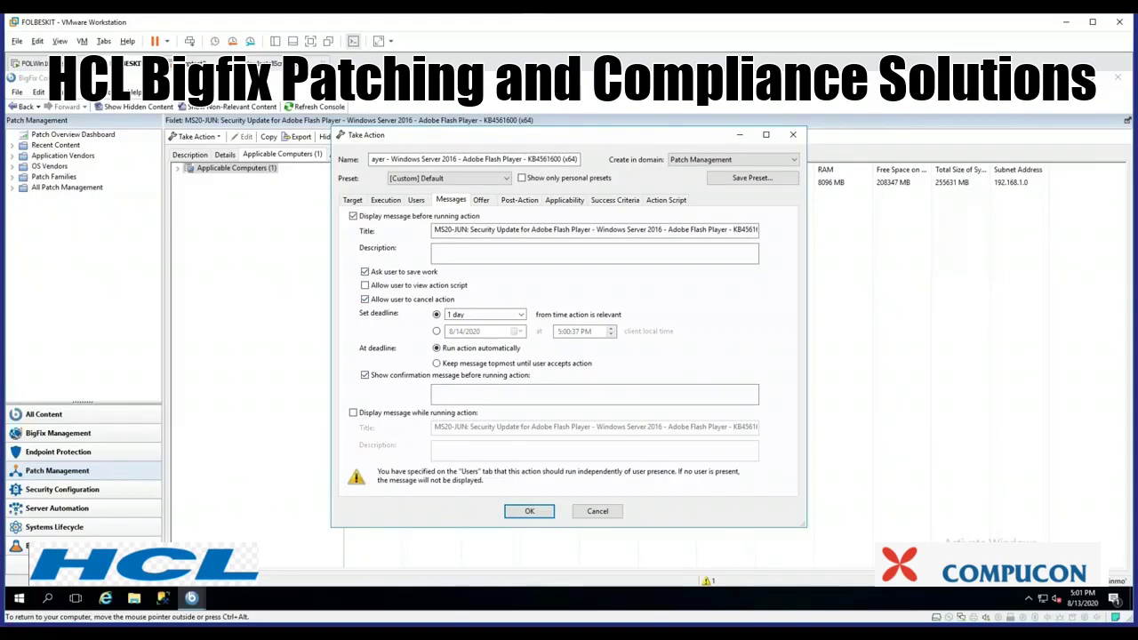
pyautogui.click(353, 412)
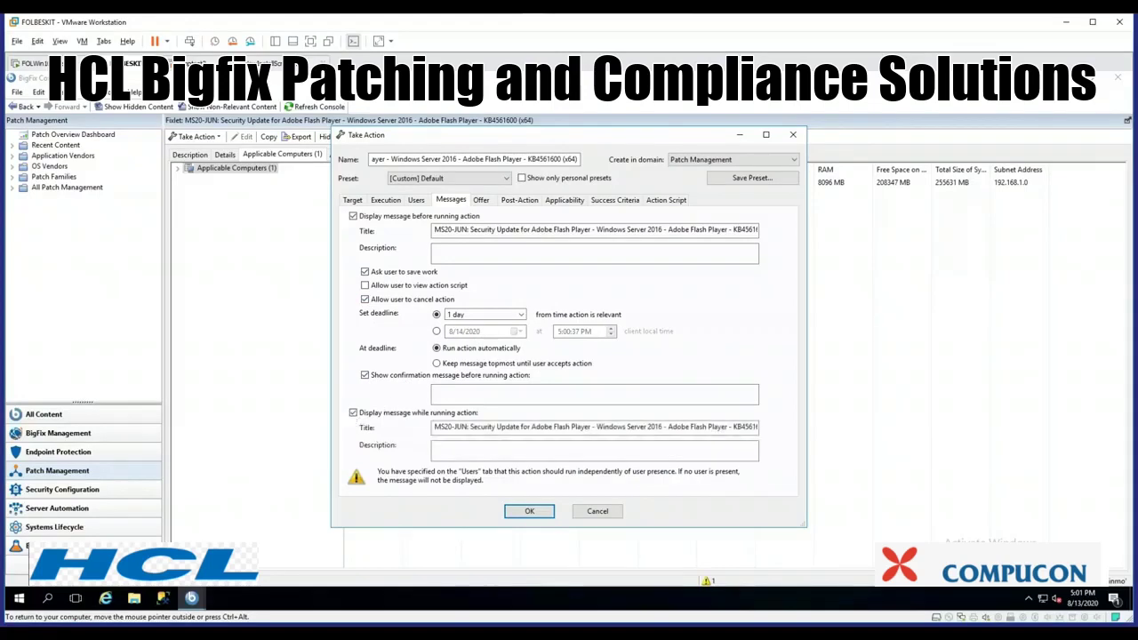
# Clear all user message options again and review the Offer settings.
pyautogui.click(353, 413)
pyautogui.click(365, 374)
pyautogui.click(364, 299)
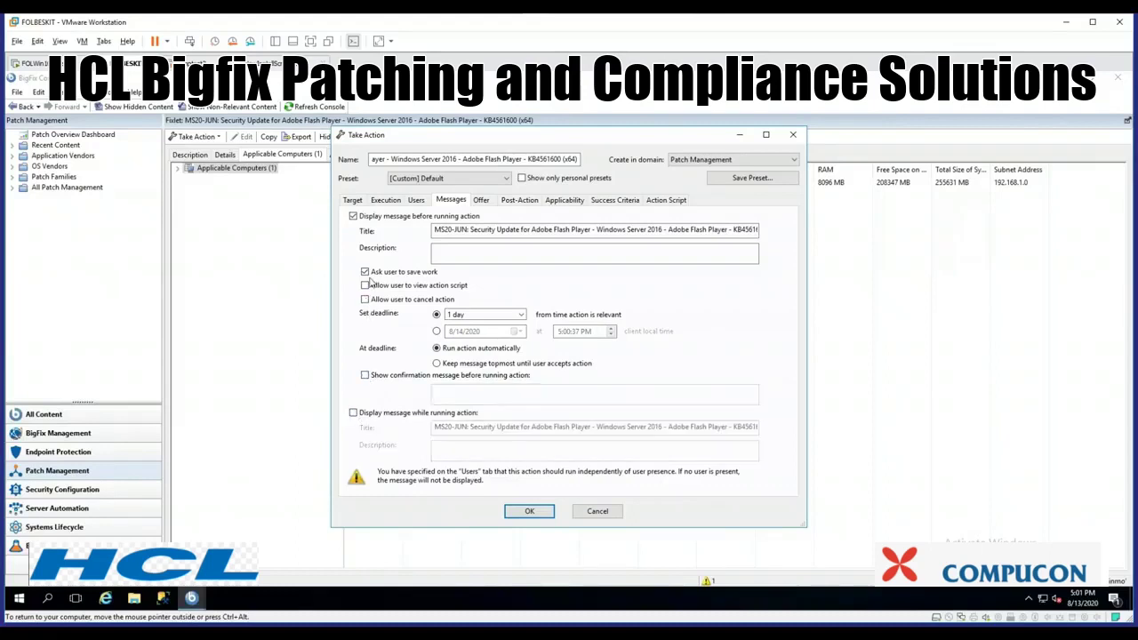
pyautogui.click(364, 271)
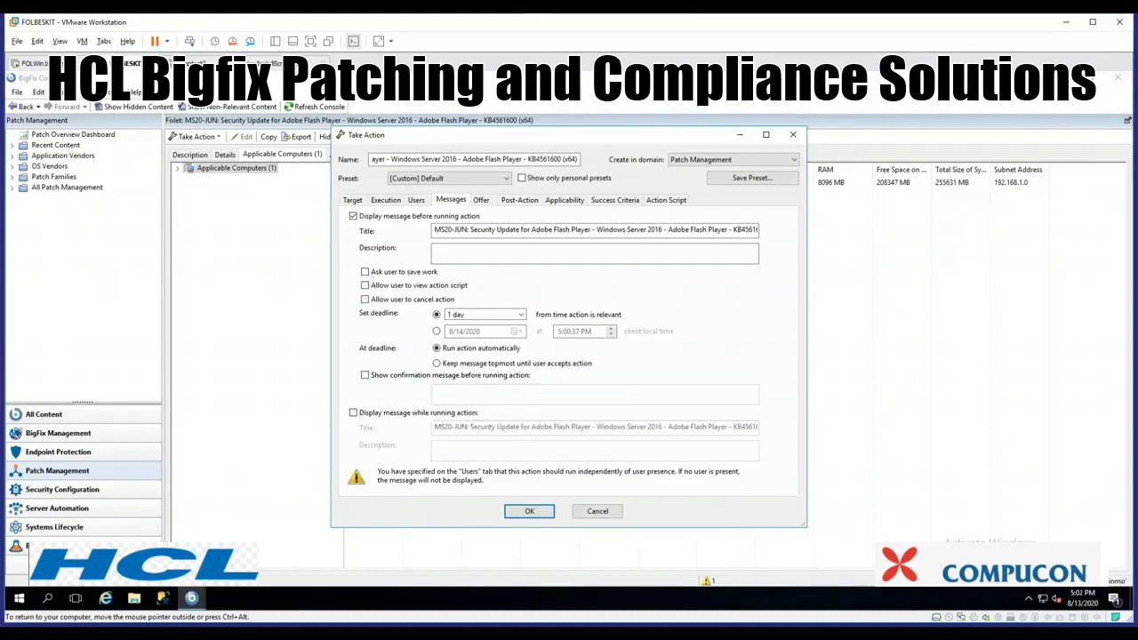
pyautogui.click(353, 216)
pyautogui.click(490, 200)
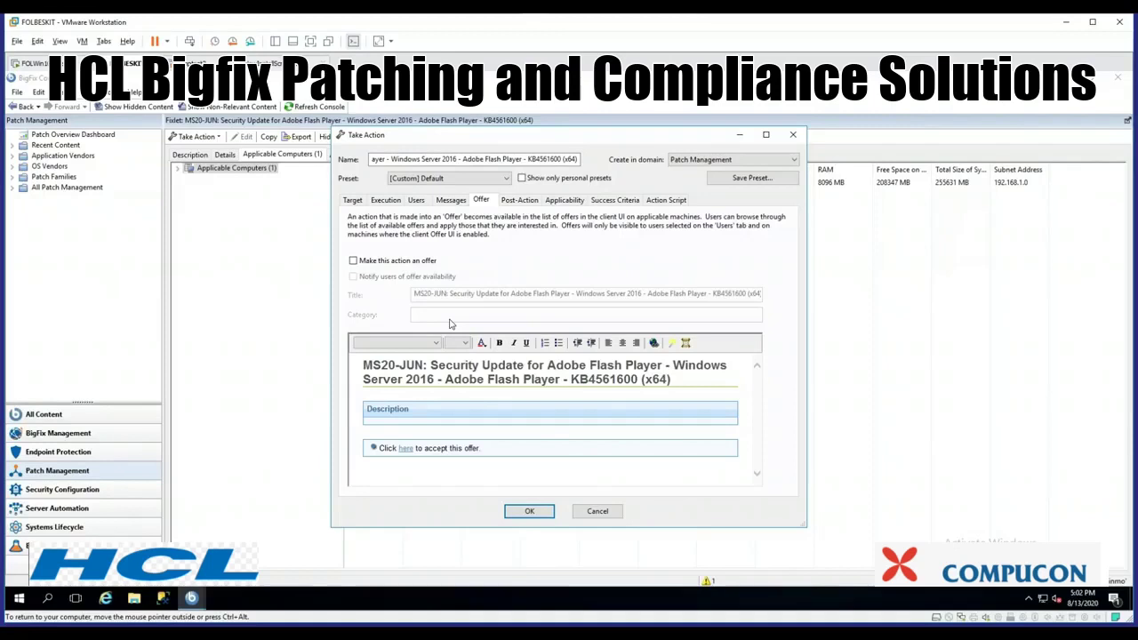
# Keep post-action behavior at 'Do nothing after action completes' and review the Applicability relevance.
pyautogui.click(519, 200)
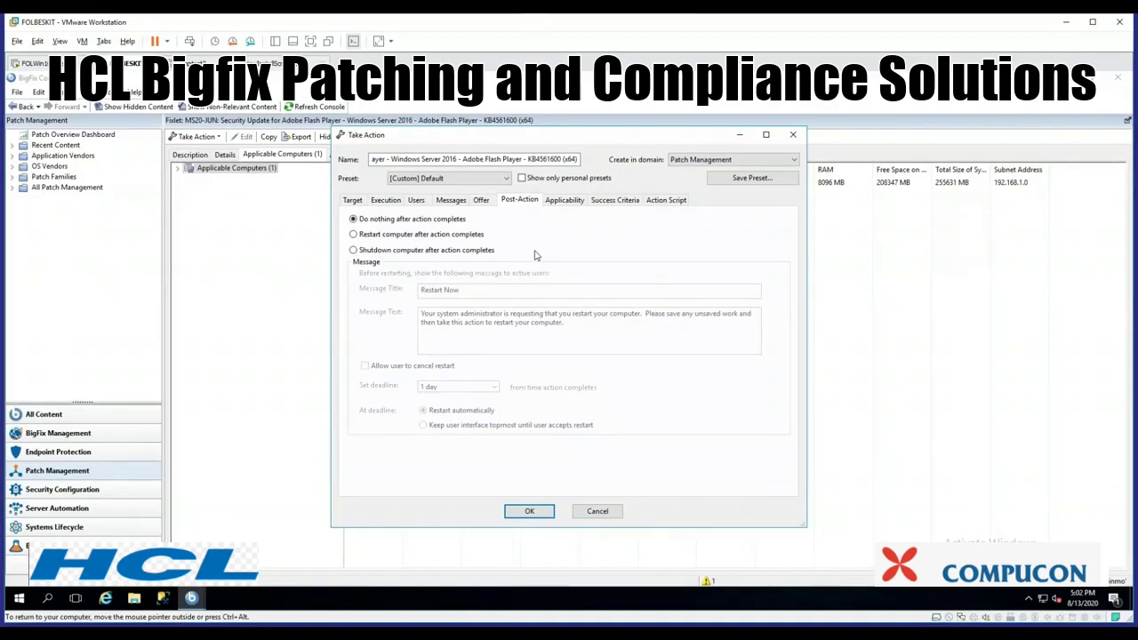
pyautogui.click(353, 234)
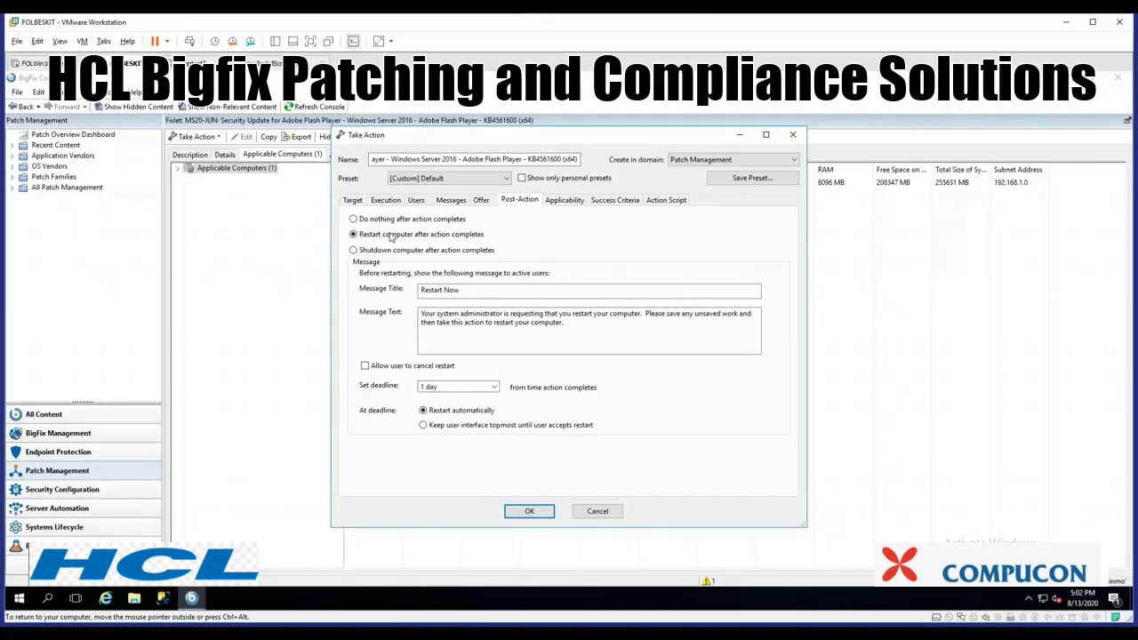
pyautogui.click(446, 388)
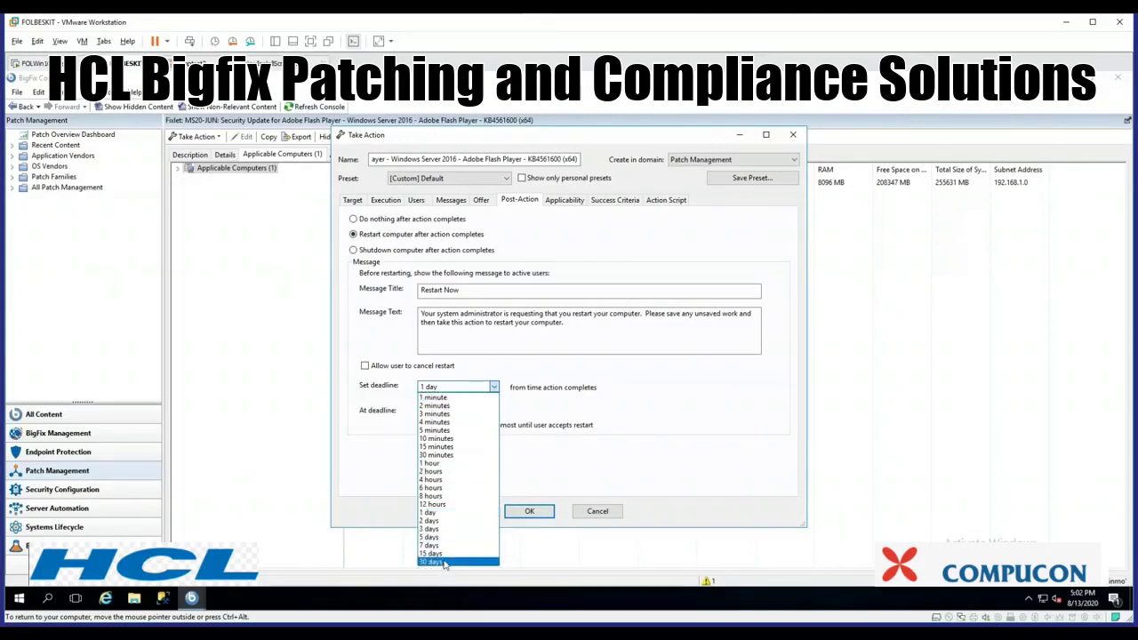
pyautogui.click(685, 391)
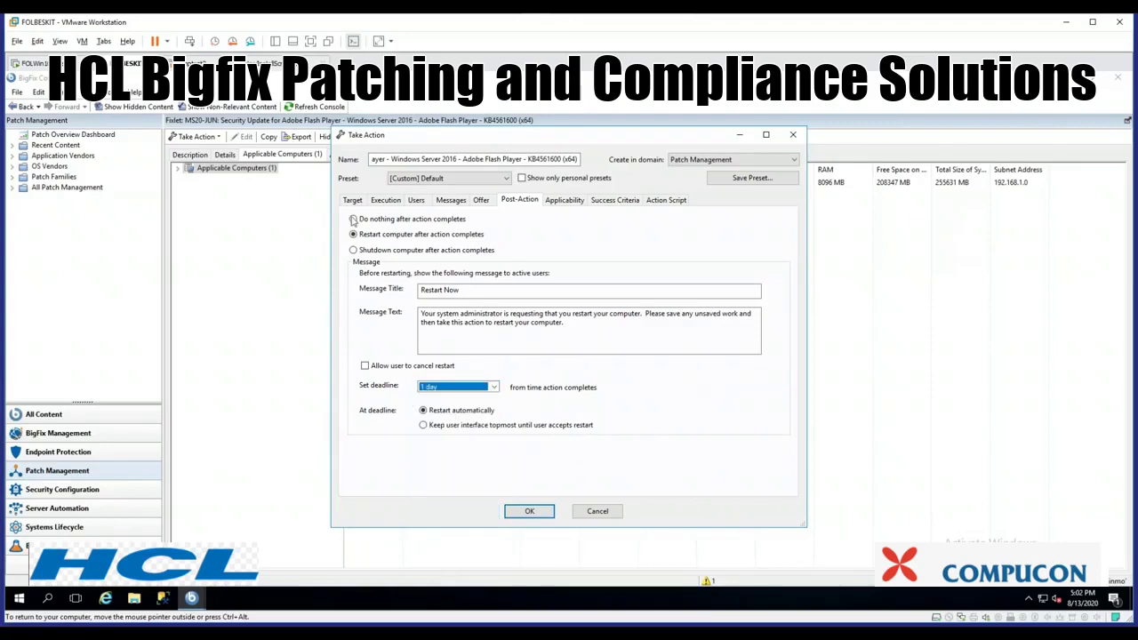
pyautogui.click(354, 219)
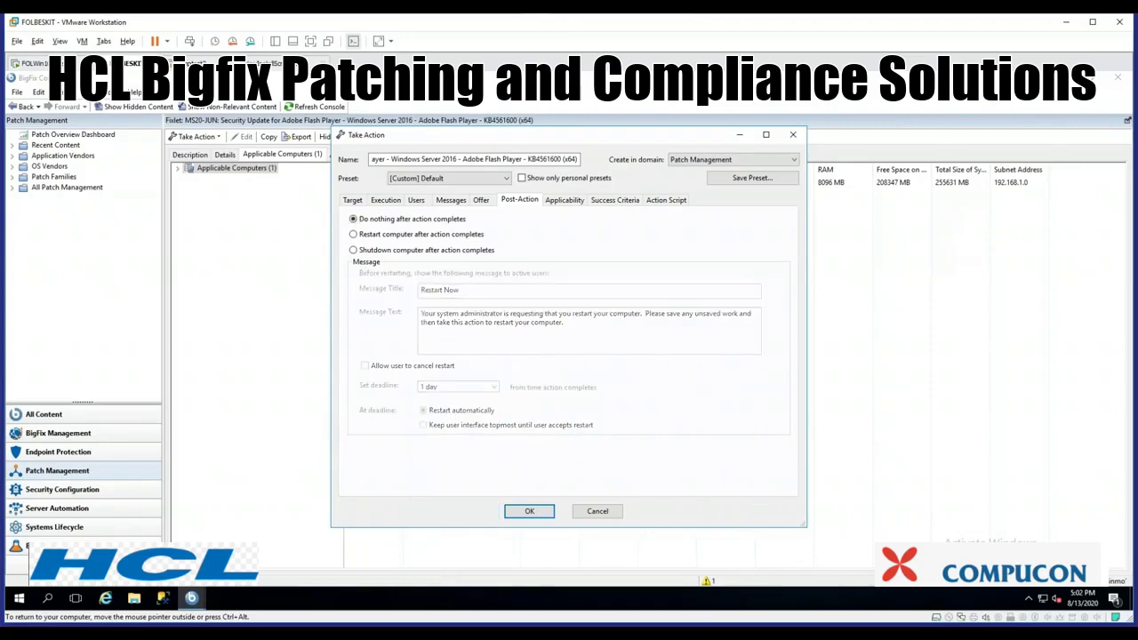
pyautogui.click(567, 200)
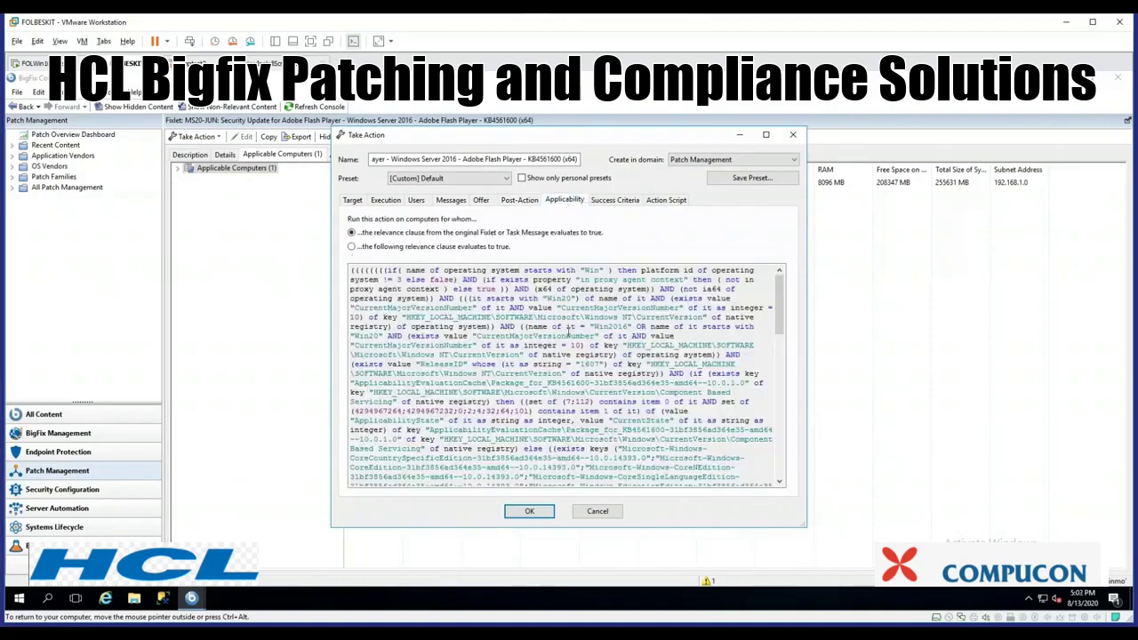
# Review the success criteria and action script, target FOLBESKIT, and submit the action.
pyautogui.click(619, 201)
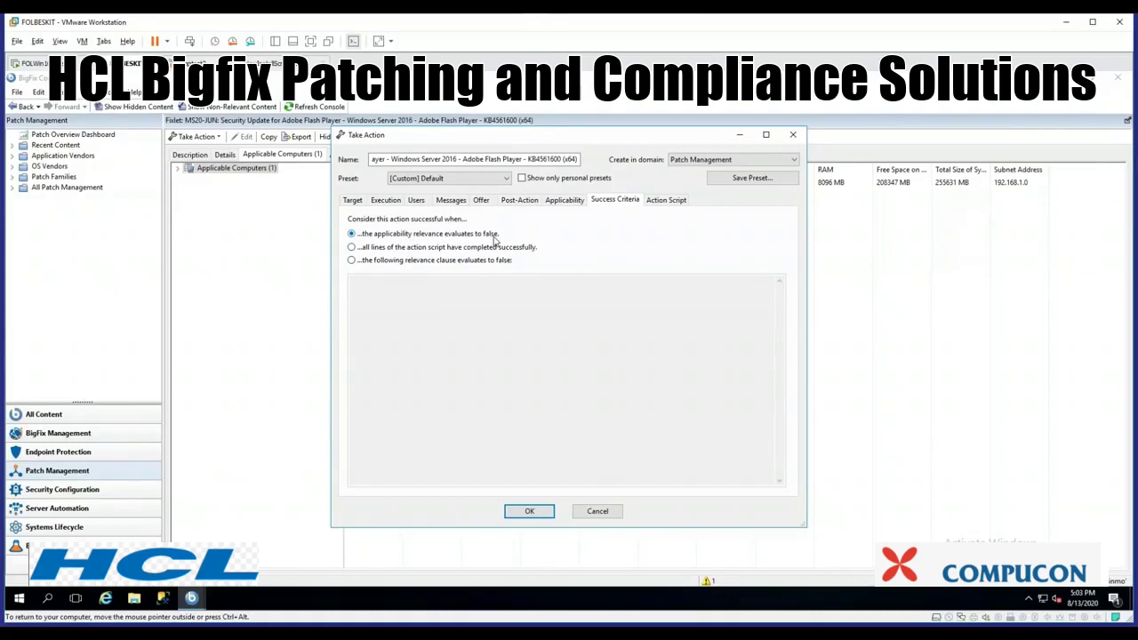
pyautogui.click(665, 200)
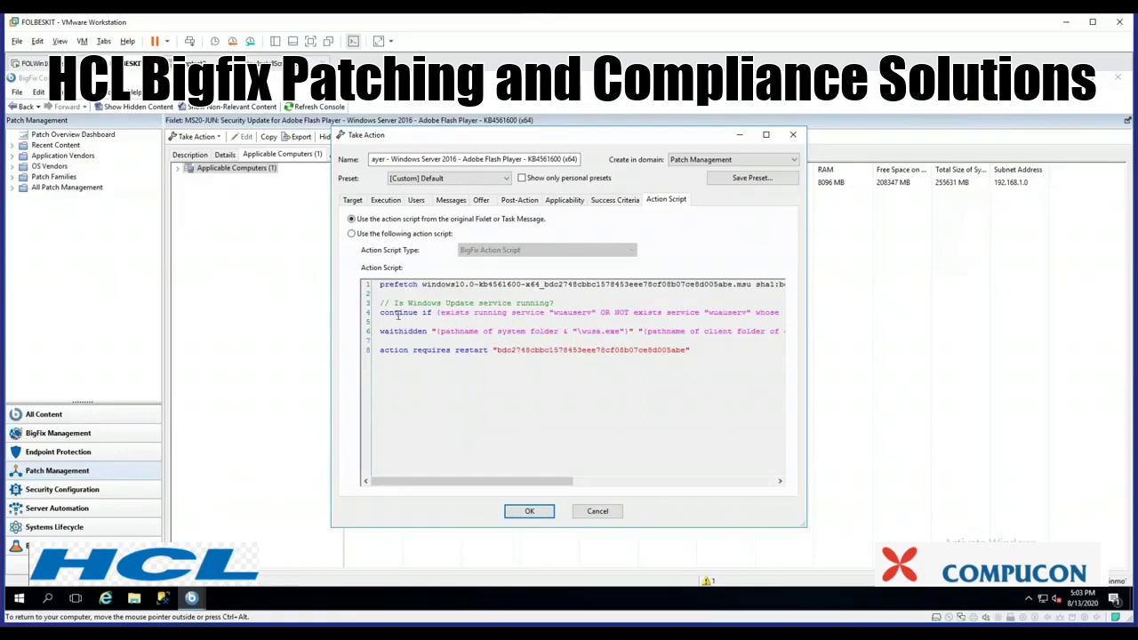
pyautogui.click(353, 200)
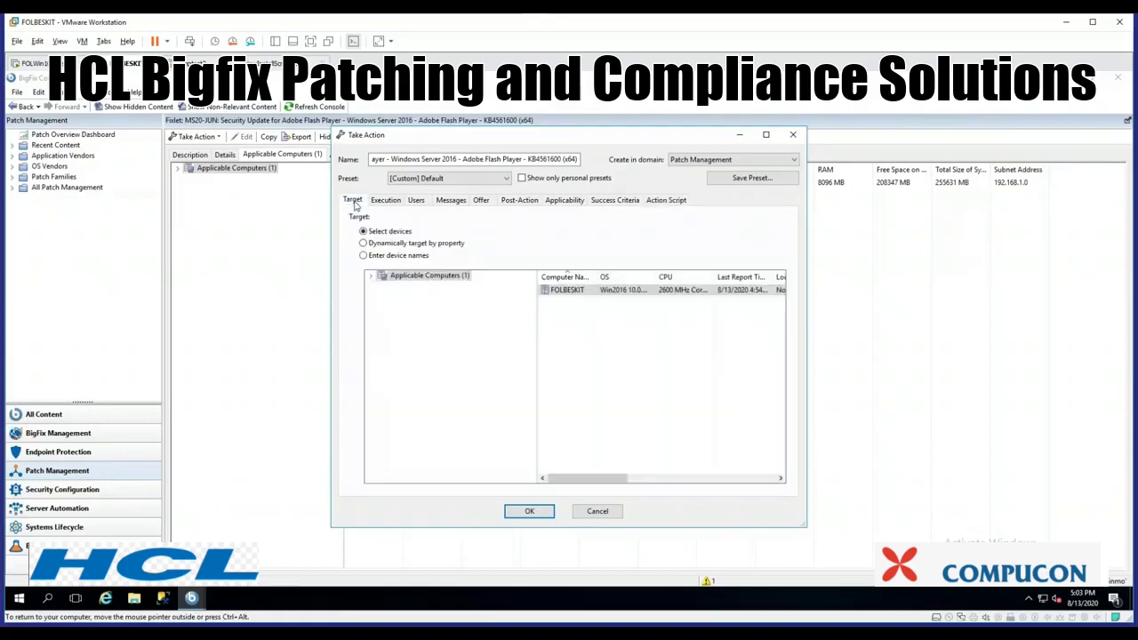
pyautogui.click(565, 291)
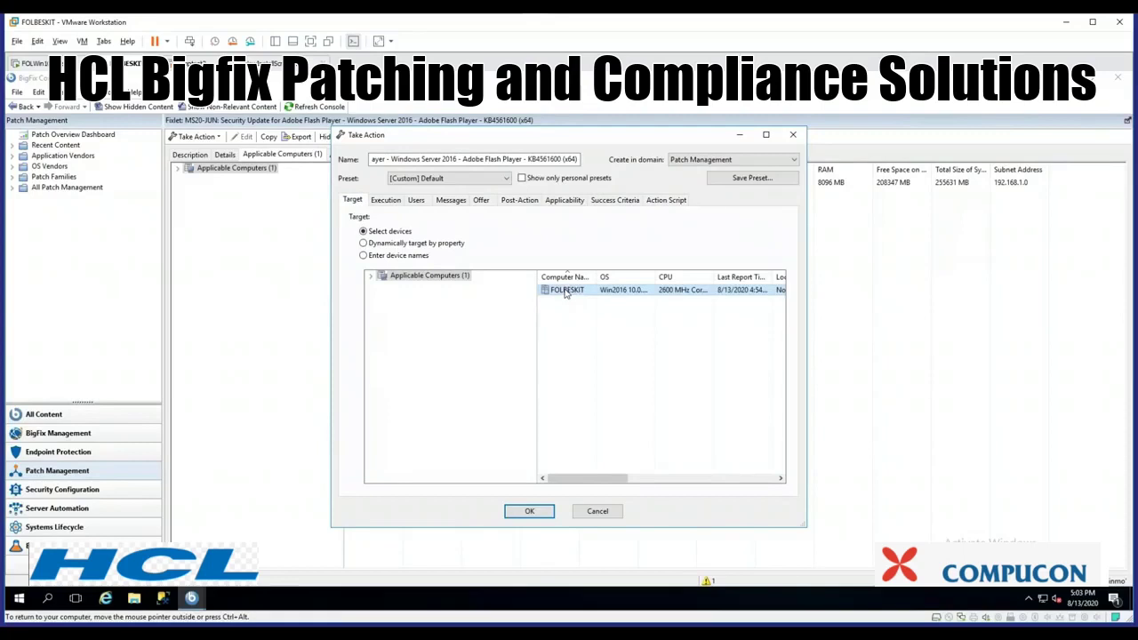
pyautogui.click(529, 511)
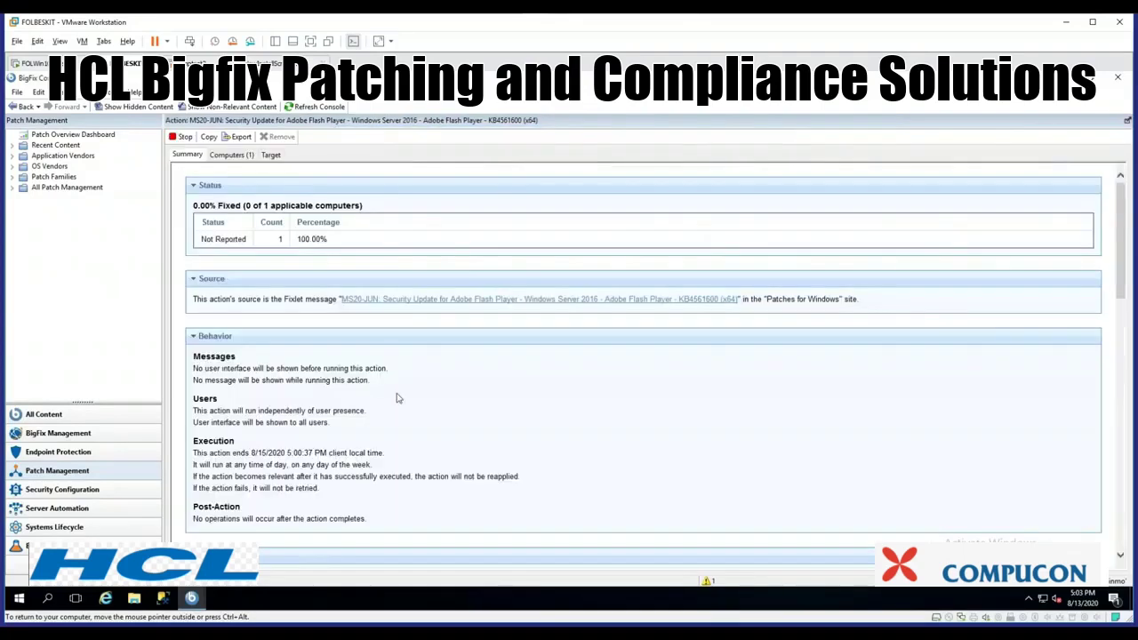